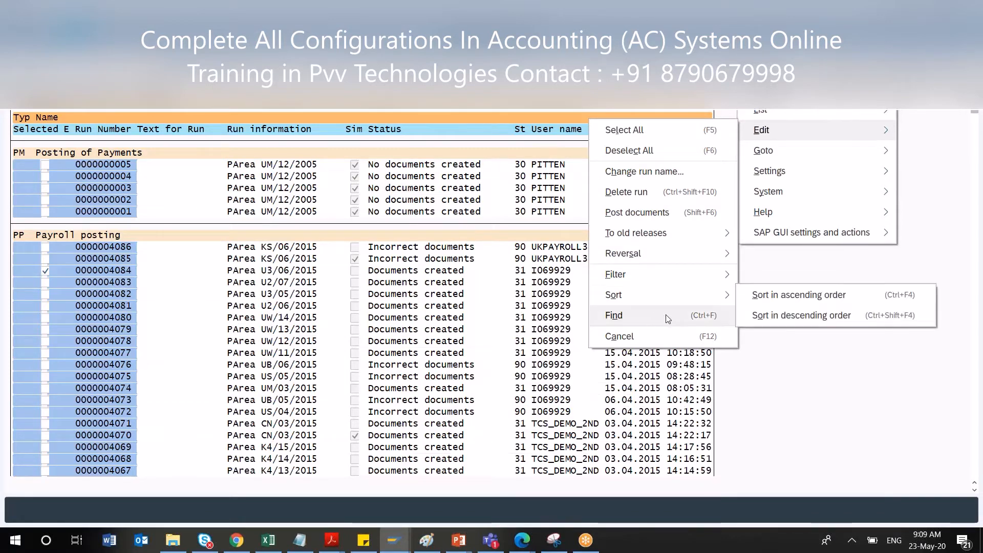
pyautogui.click(768, 92)
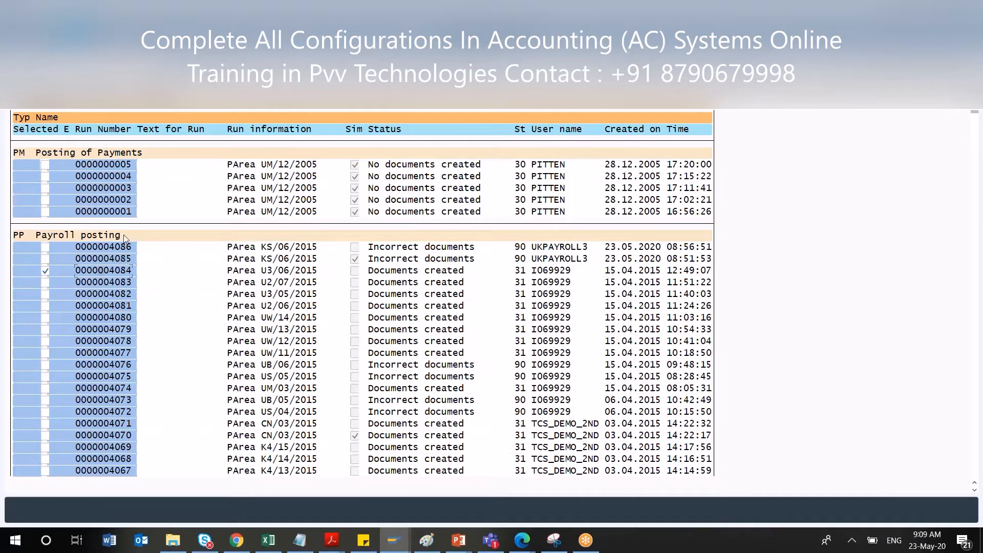
pyautogui.doubleClick(110, 270)
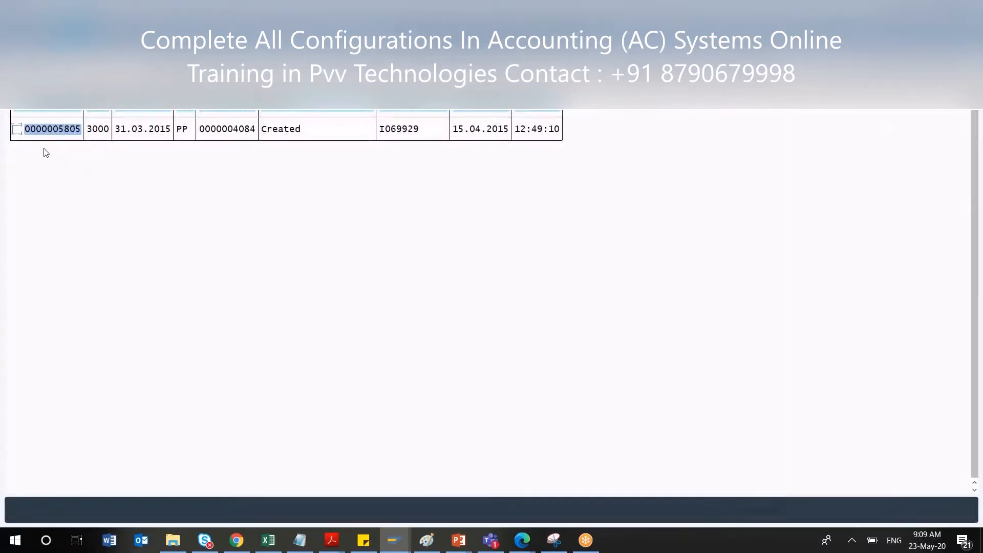
pyautogui.click(17, 129)
pyautogui.click(768, 87)
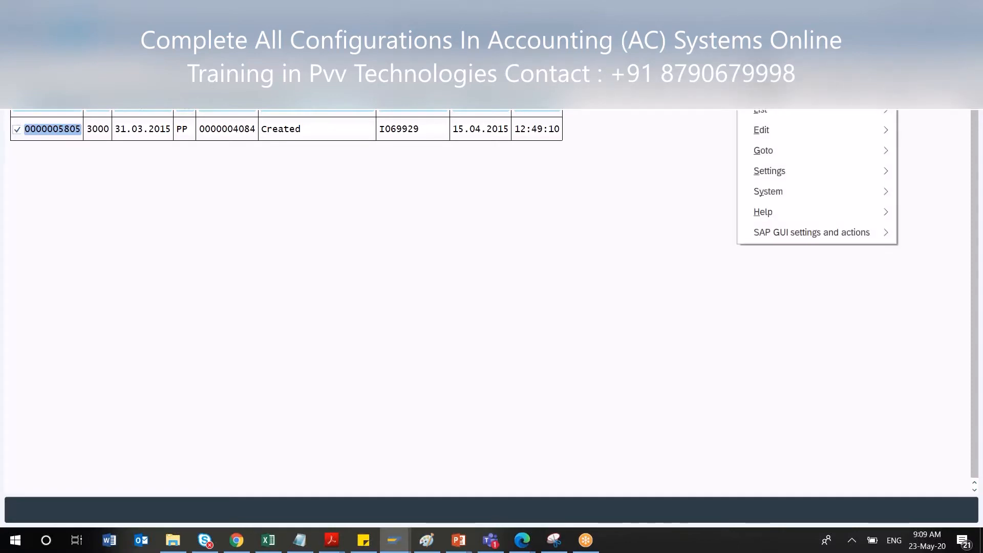
pyautogui.moveTo(775, 130)
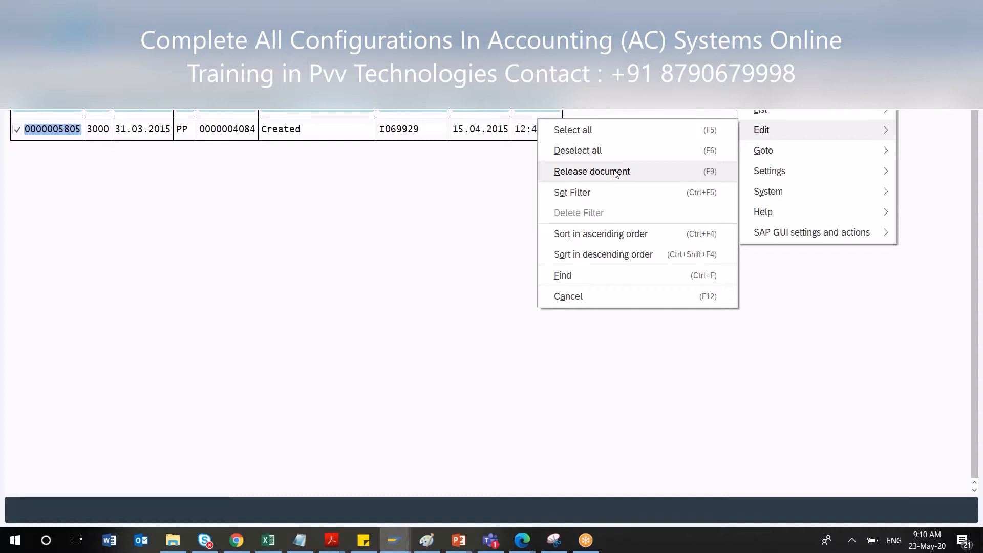
pyautogui.click(592, 172)
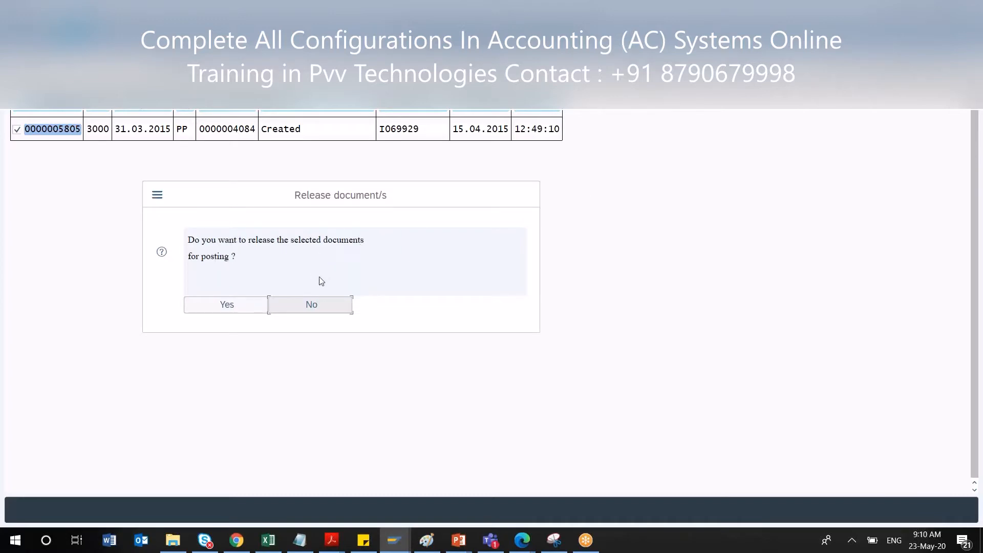
pyautogui.click(236, 310)
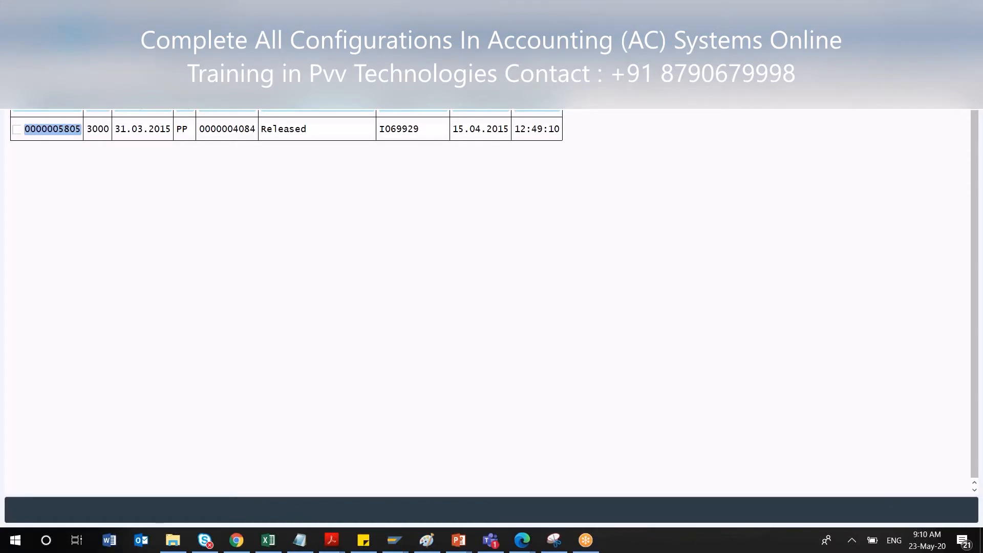
pyautogui.press('F3')
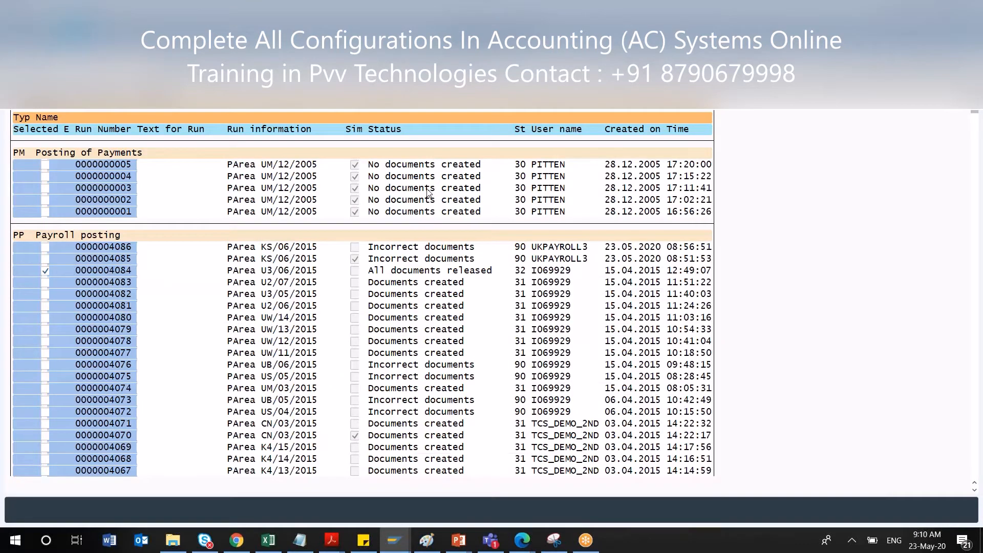
# - Search the posting run list for 5805, starting at the current line, and close the search
pyautogui.hotkey('ctrl', 'f')
pyautogui.write('5')
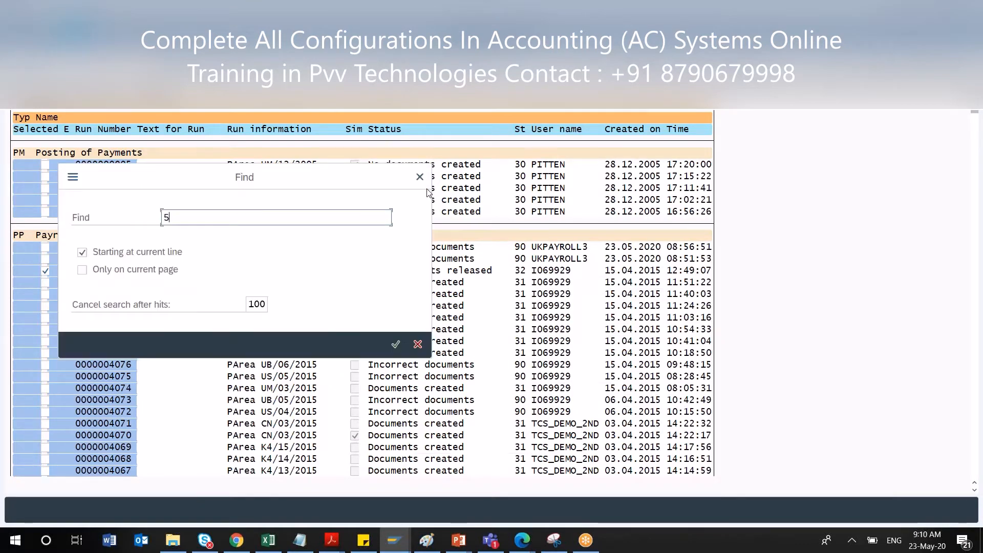
pyautogui.write('800')
pyautogui.press('BackSpace')
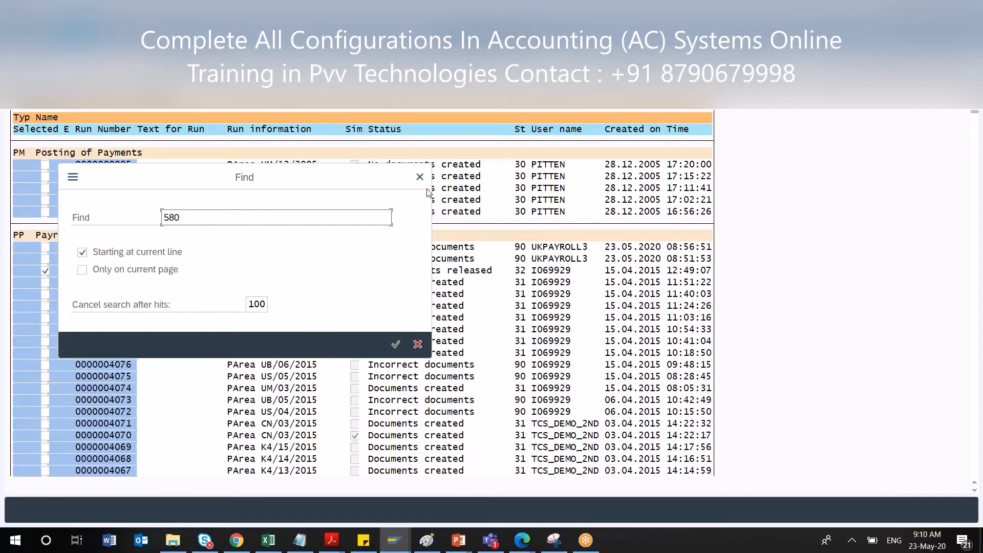
pyautogui.write('5')
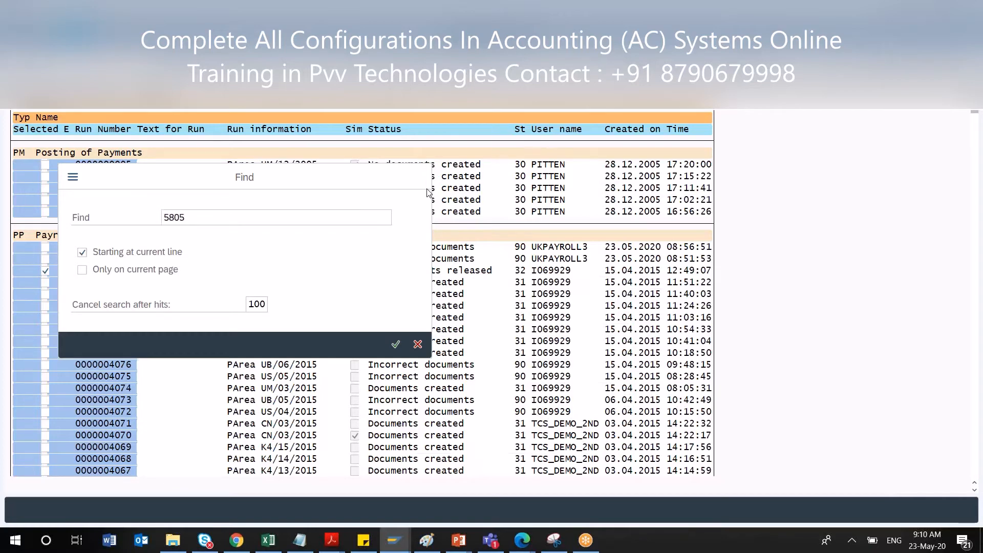
pyautogui.press('Return')
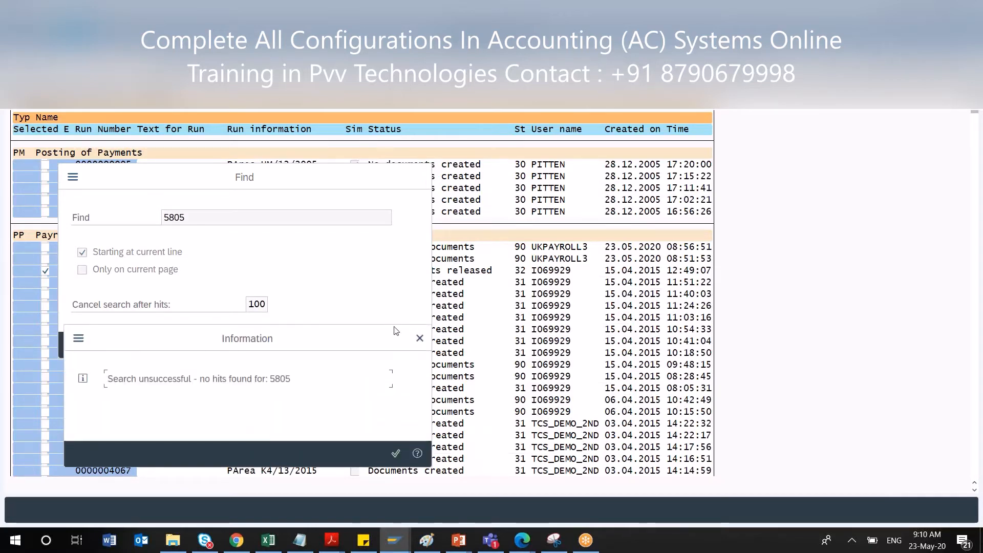
pyautogui.press('Return')
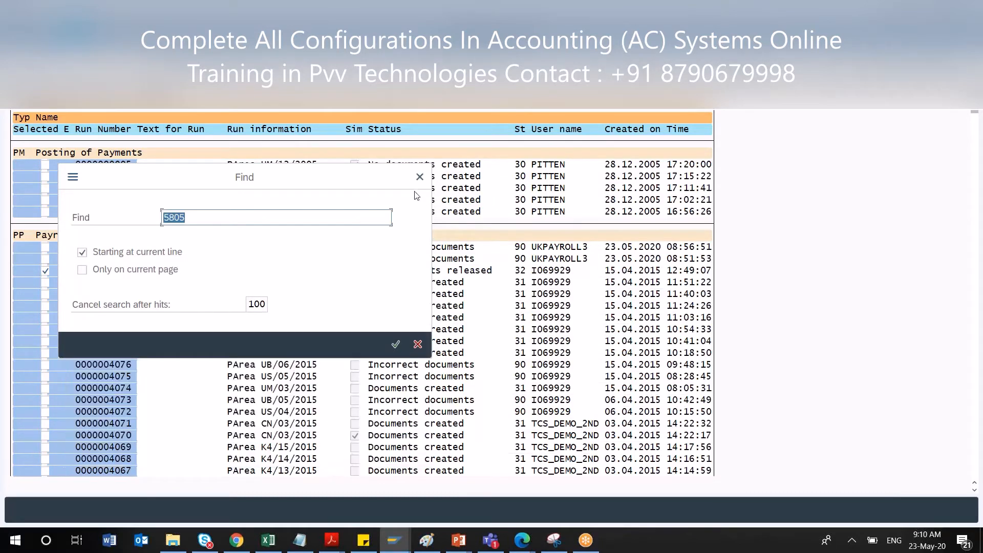
pyautogui.click(420, 179)
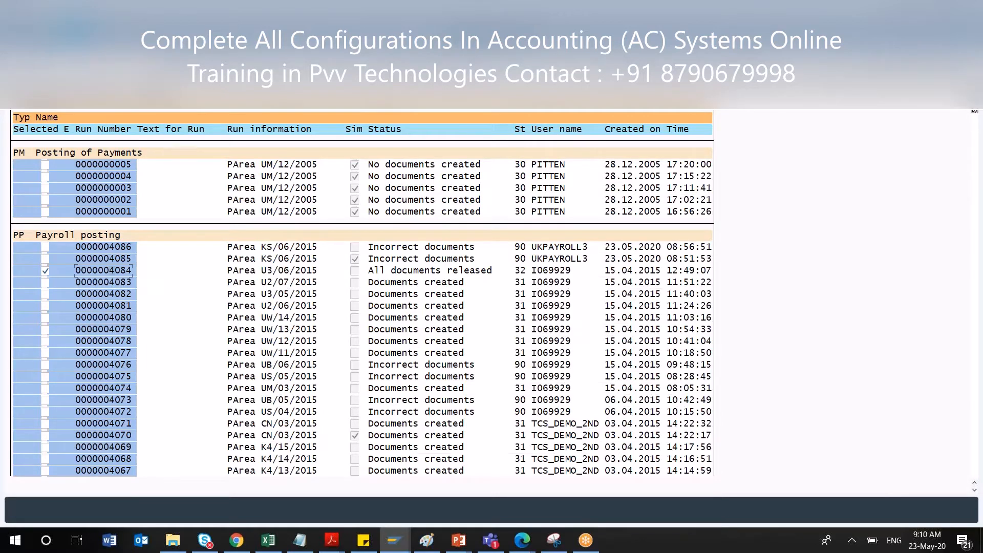
pyautogui.moveTo(974, 111); pyautogui.dragTo(976, 458)
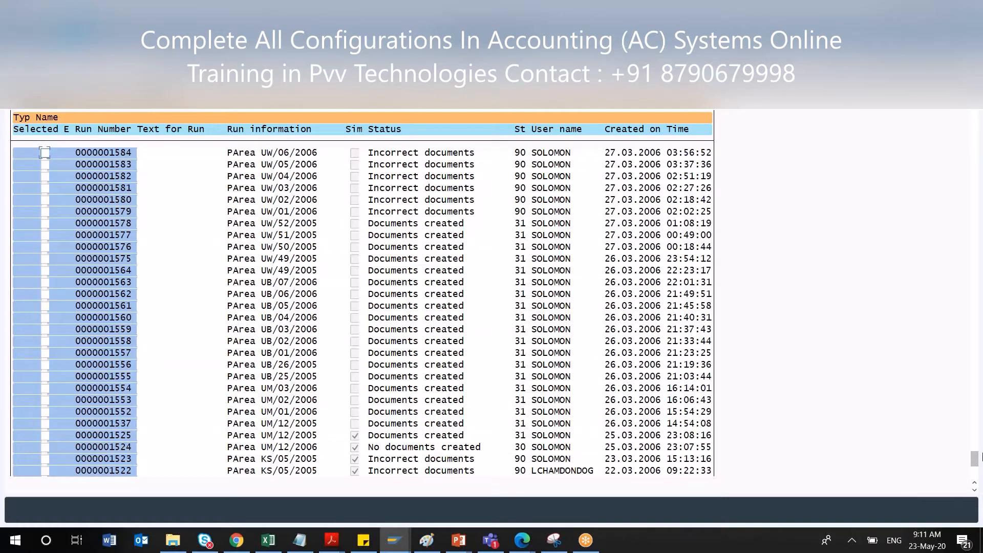
pyautogui.click(975, 474)
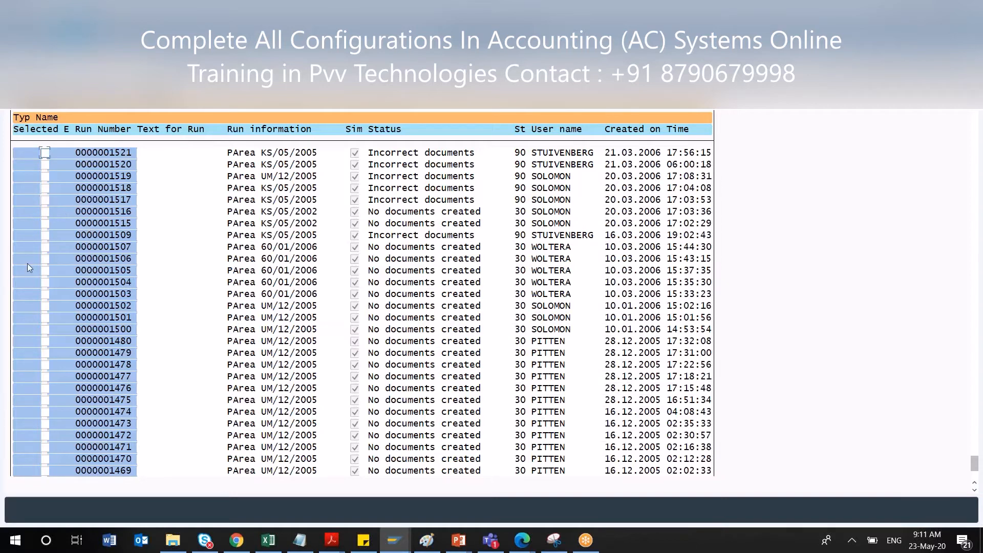
pyautogui.click(44, 284)
pyautogui.click(756, 68)
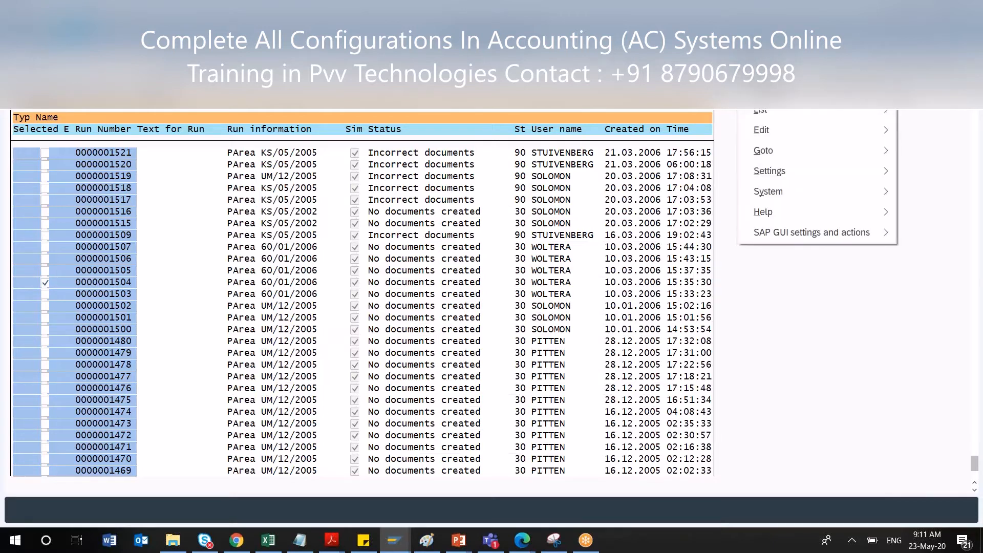
pyautogui.moveTo(777, 138)
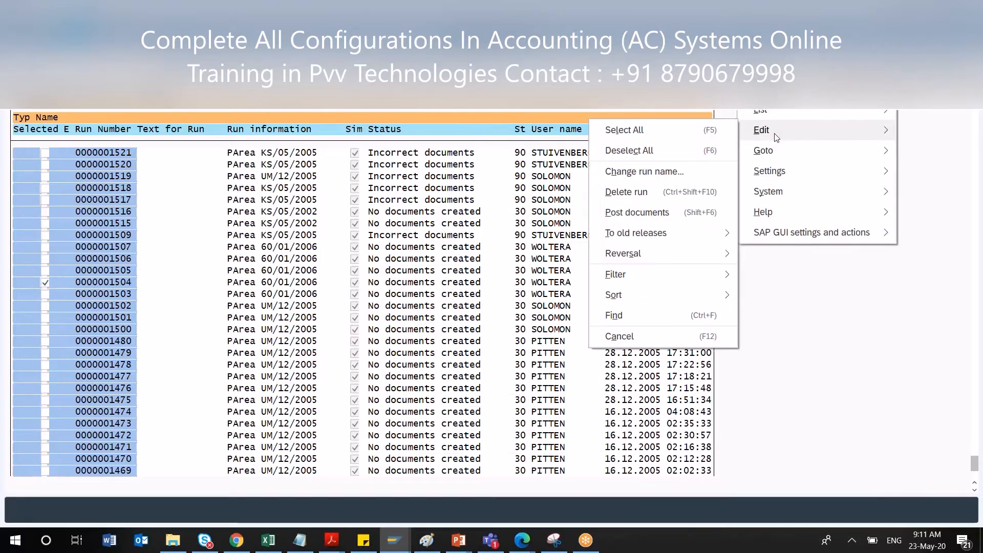
pyautogui.click(652, 219)
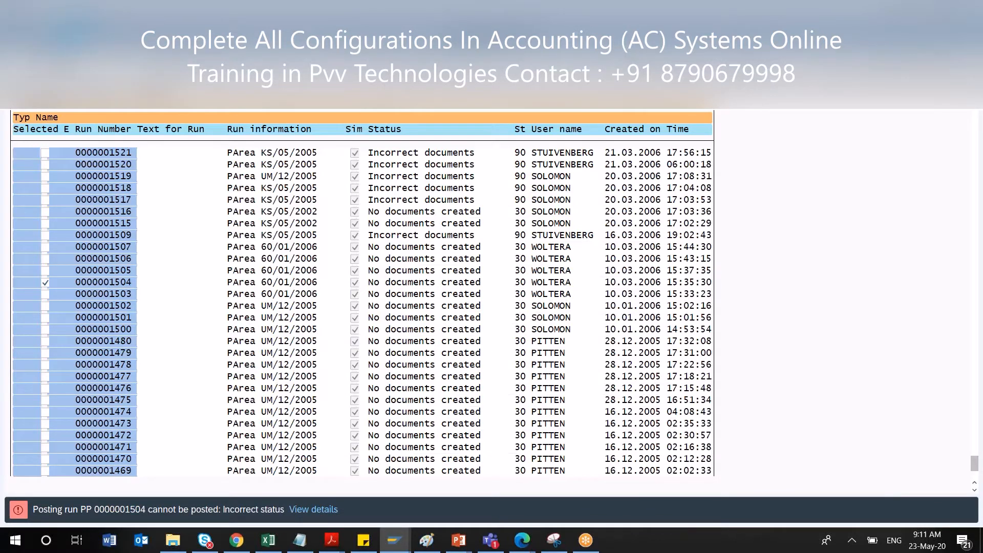
# - Open the accounting document display, try to show document number 5805, and clear the number
pyautogui.press('Return')
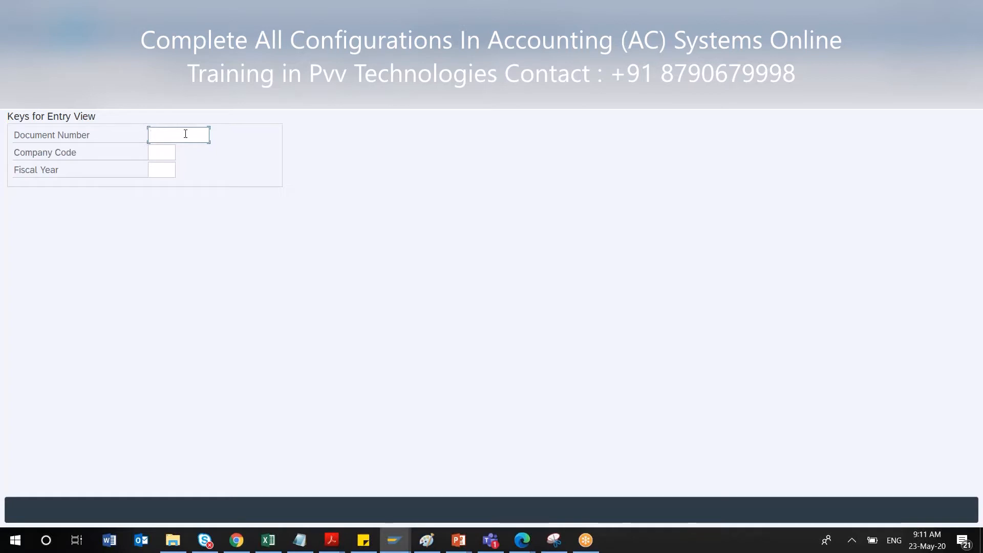
pyautogui.write('5805')
pyautogui.press('Return')
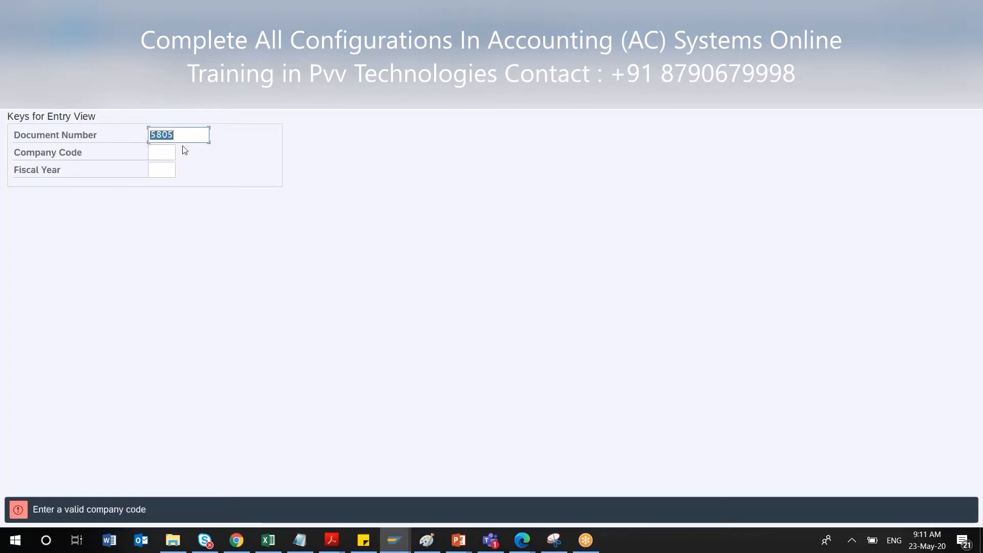
pyautogui.press('BackSpace')
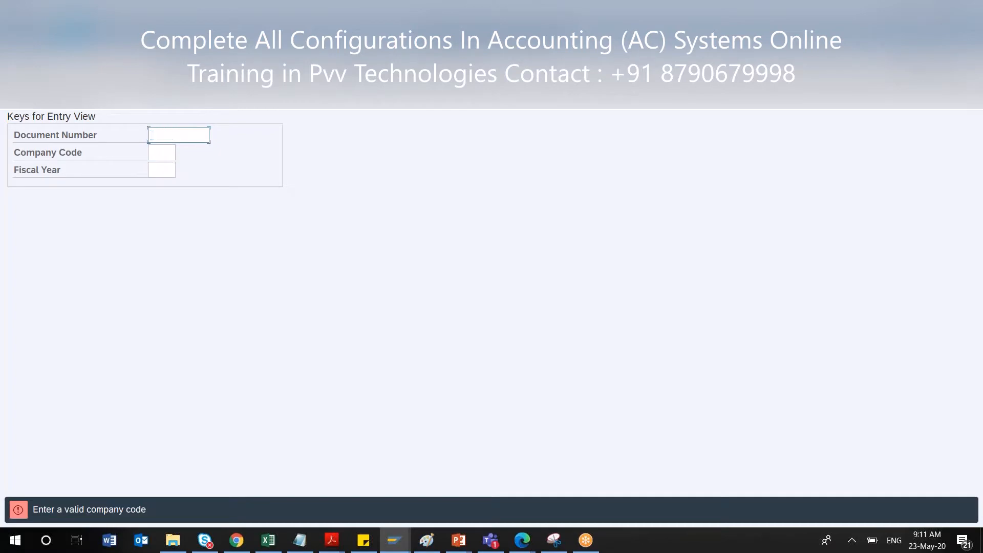
# - Set the company code to 0002 and try to run the document list without further selection criteria
pyautogui.click(165, 157)
pyautogui.click(183, 153)
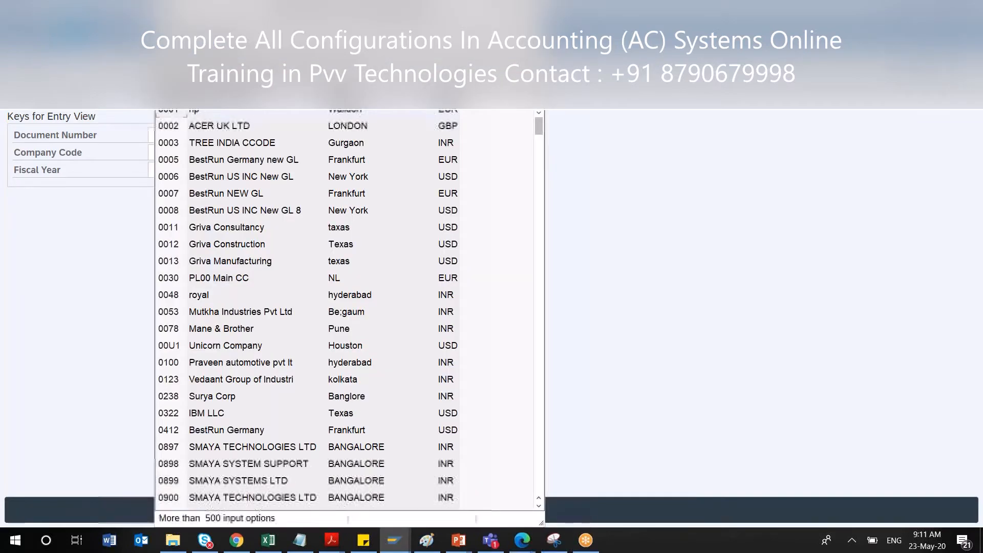
pyautogui.doubleClick(173, 127)
pyautogui.click(169, 168)
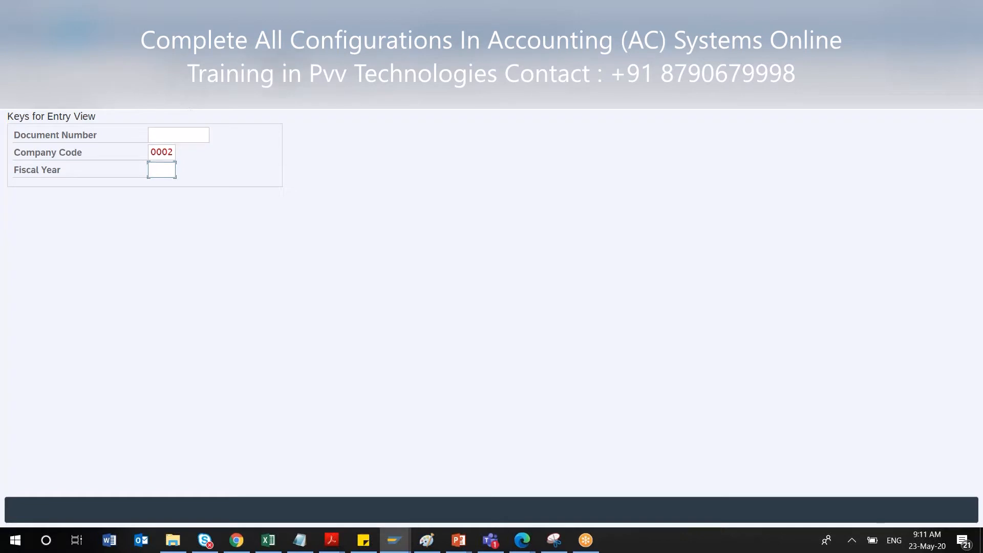
pyautogui.click(205, 75)
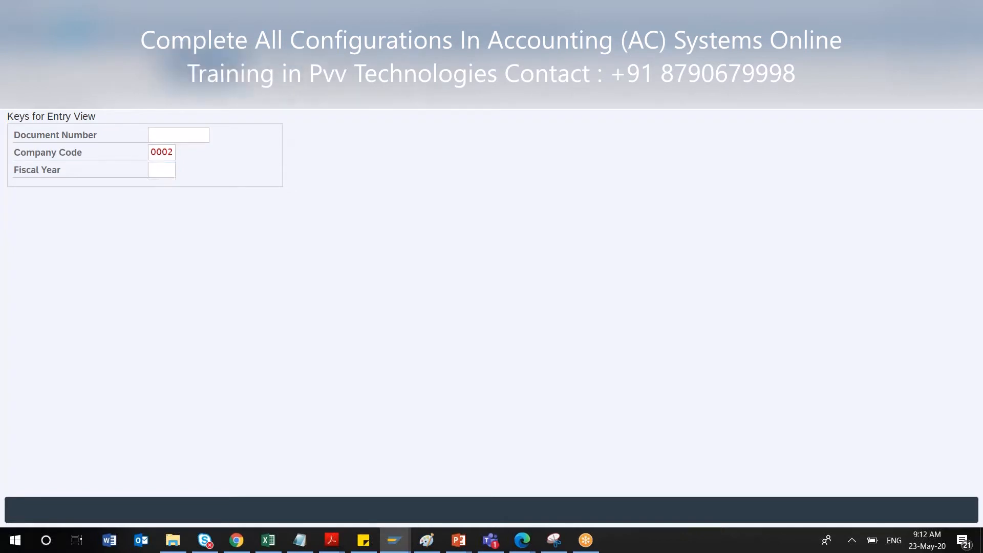
pyautogui.press('F8')
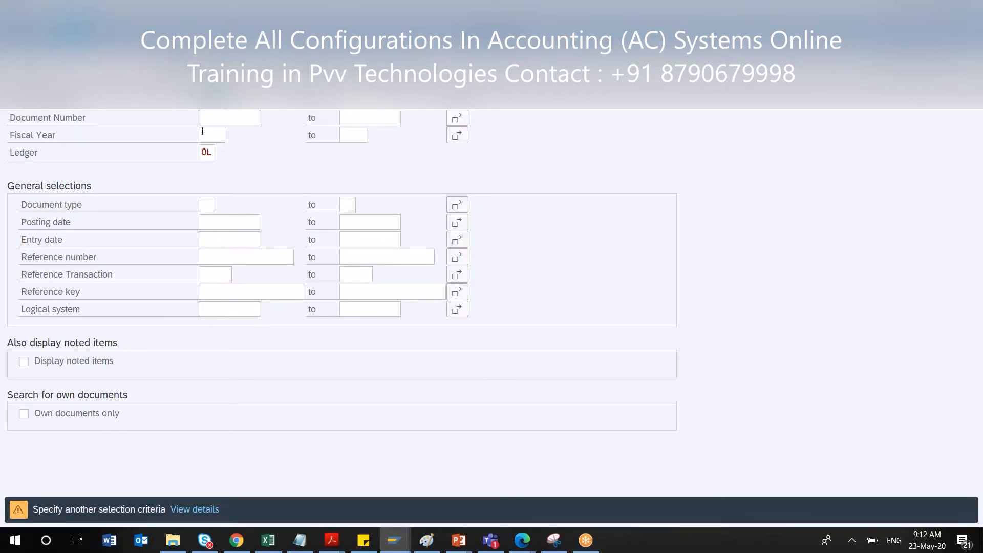
# - Review the available document types for the document list without choosing one, and return to the SAP menu
pyautogui.click(209, 151)
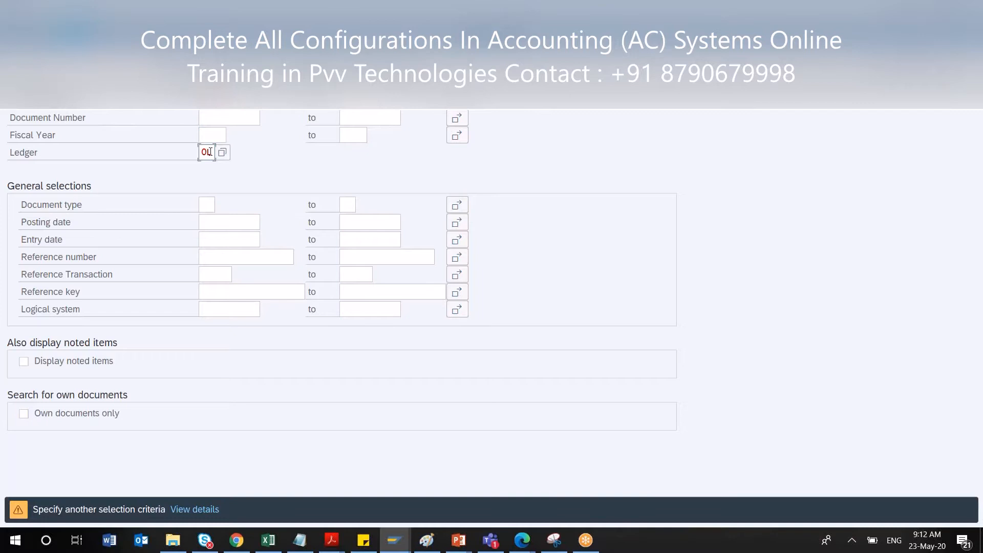
pyautogui.click(205, 204)
pyautogui.click(221, 205)
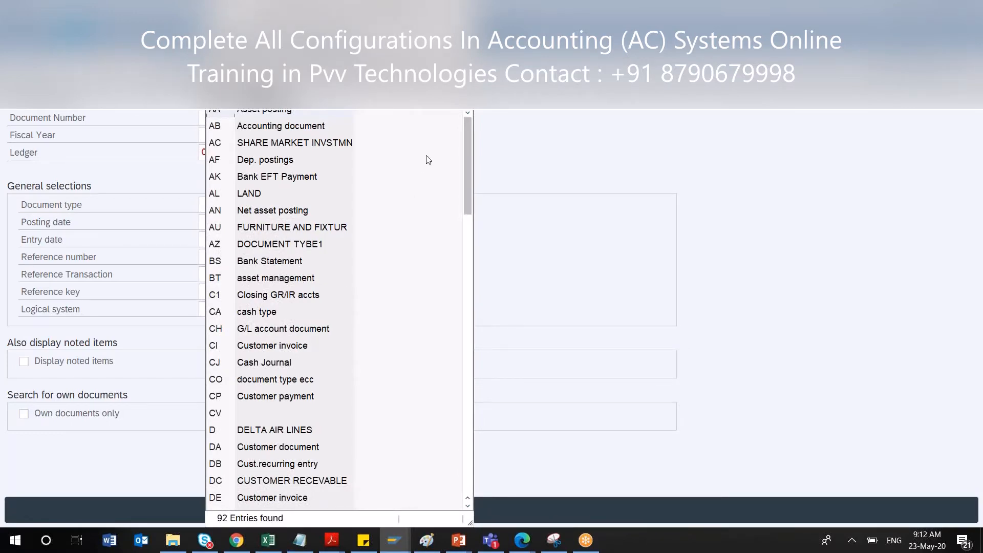
pyautogui.moveTo(430, 14); pyautogui.dragTo(396, 95)
pyautogui.press('Escape')
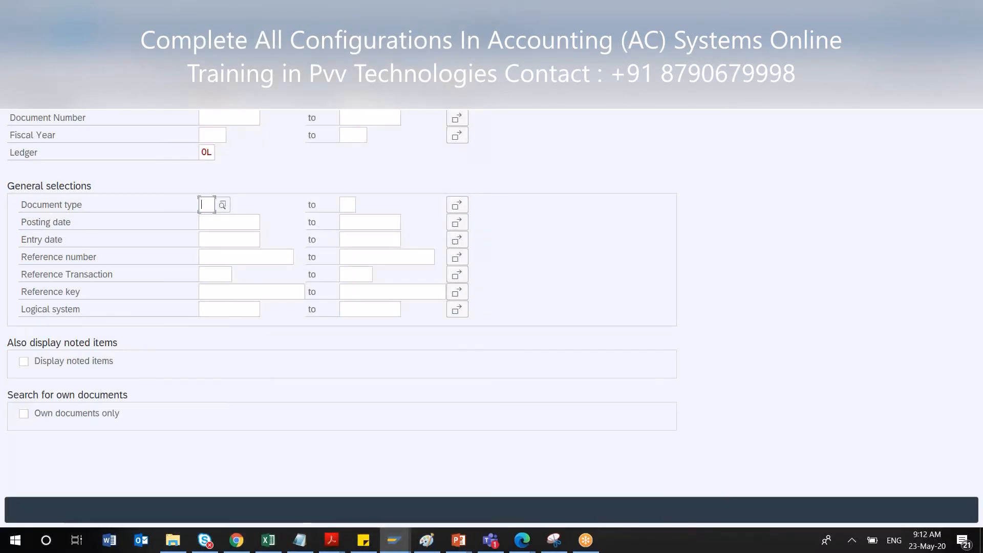
pyautogui.click(34, 37)
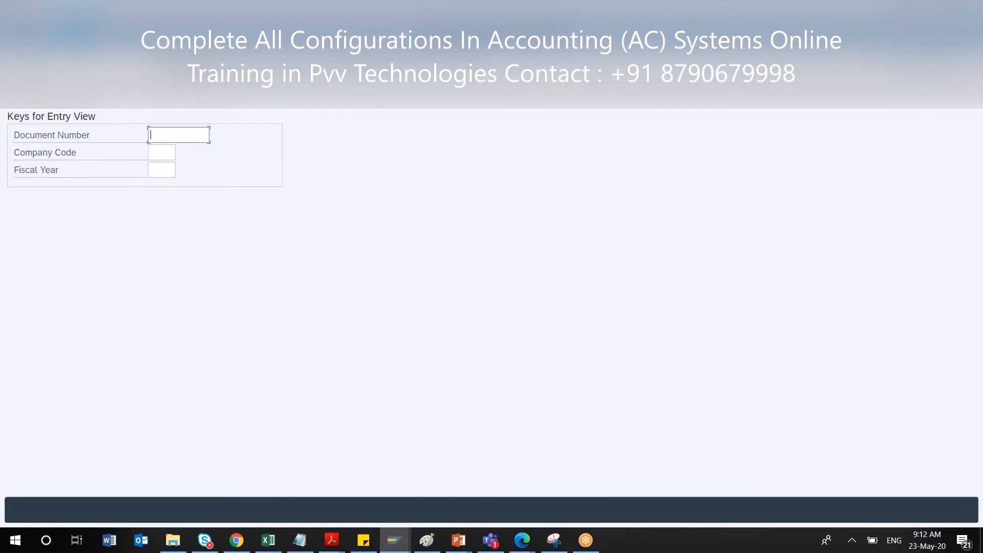
pyautogui.click(32, 36)
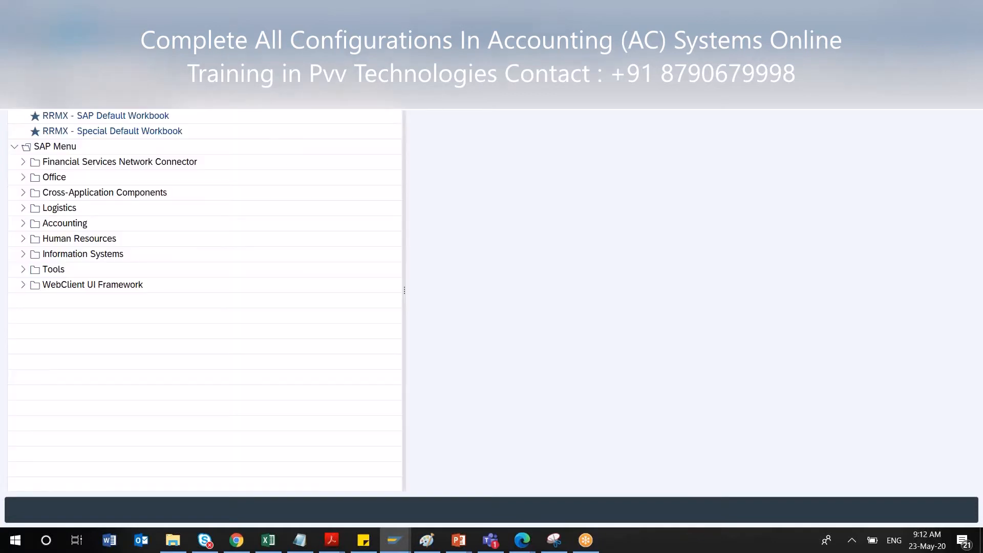